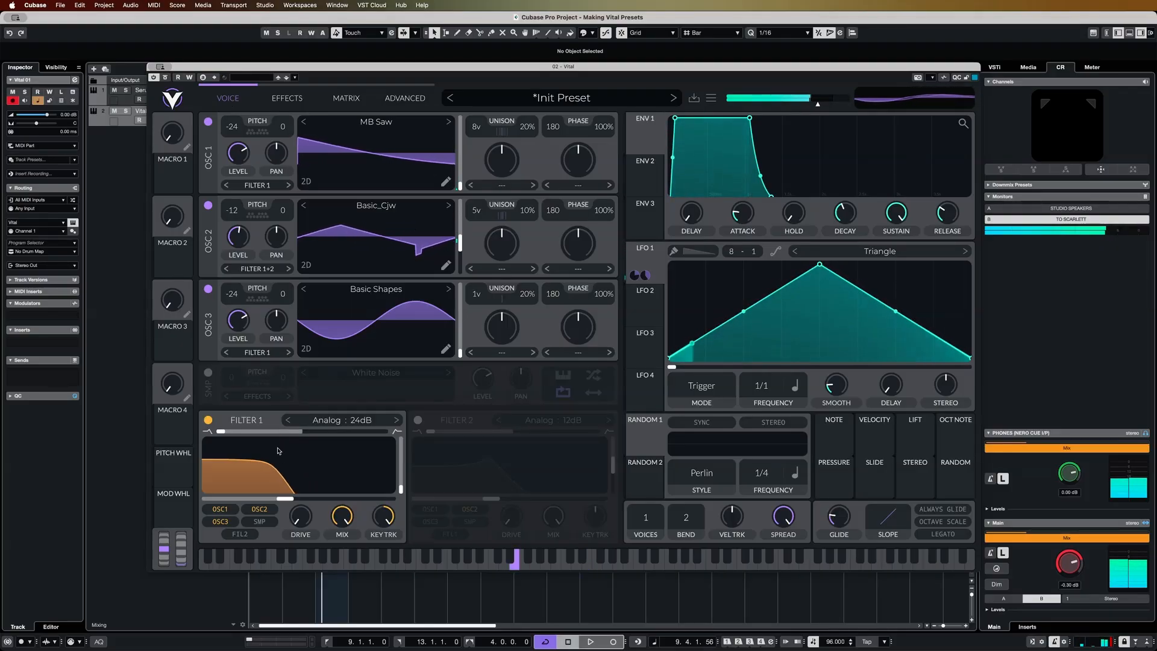
- Try sweeping the Filter 1 cutoff upward on the finished patch
{"action": "left_click_drag", "start_coordinate": [285, 499], "coordinate": [378, 499]}
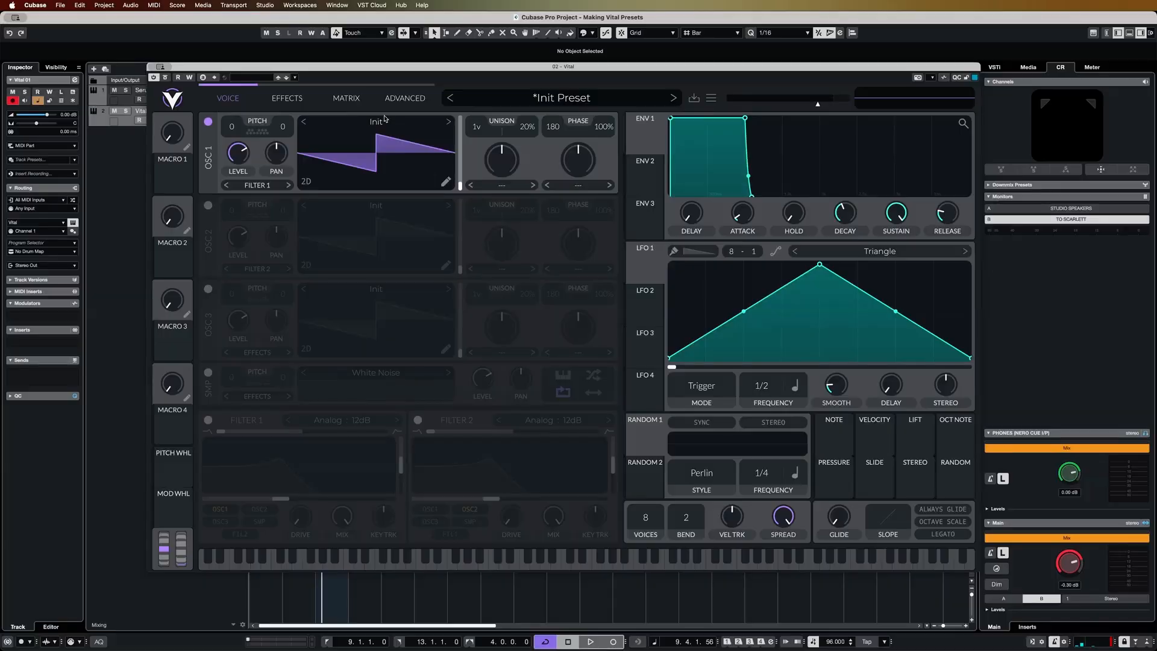
- Load the MB Saw wavetable into oscillator 1
{"action": "left_click", "coordinate": [384, 122]}
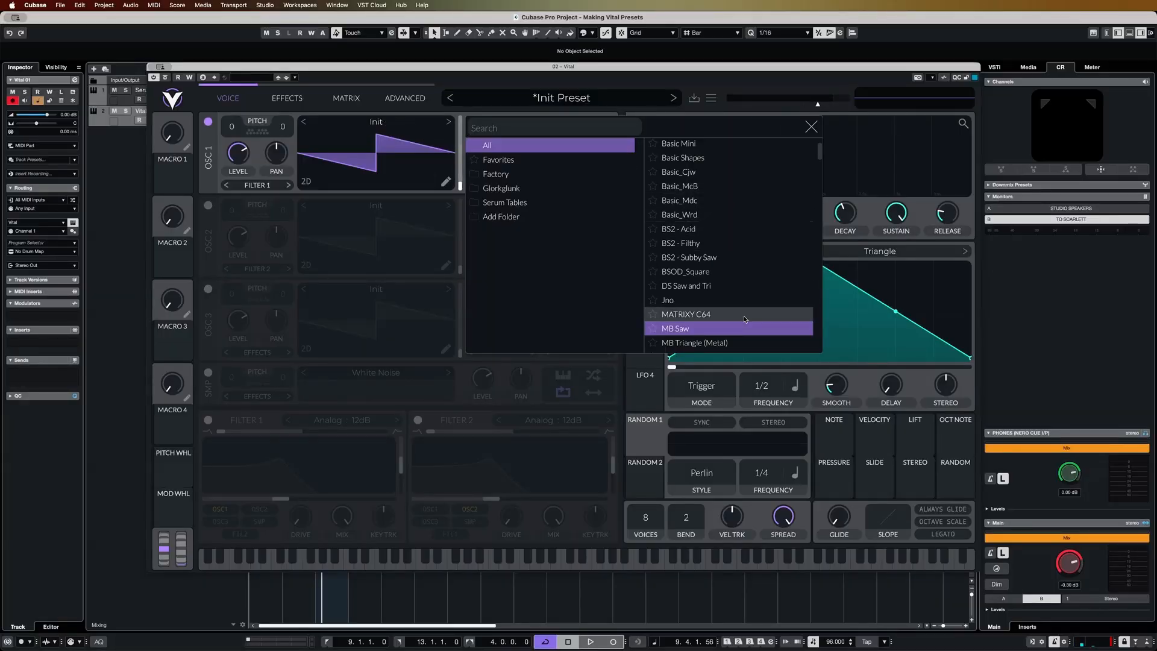
{"action": "left_click", "coordinate": [716, 330]}
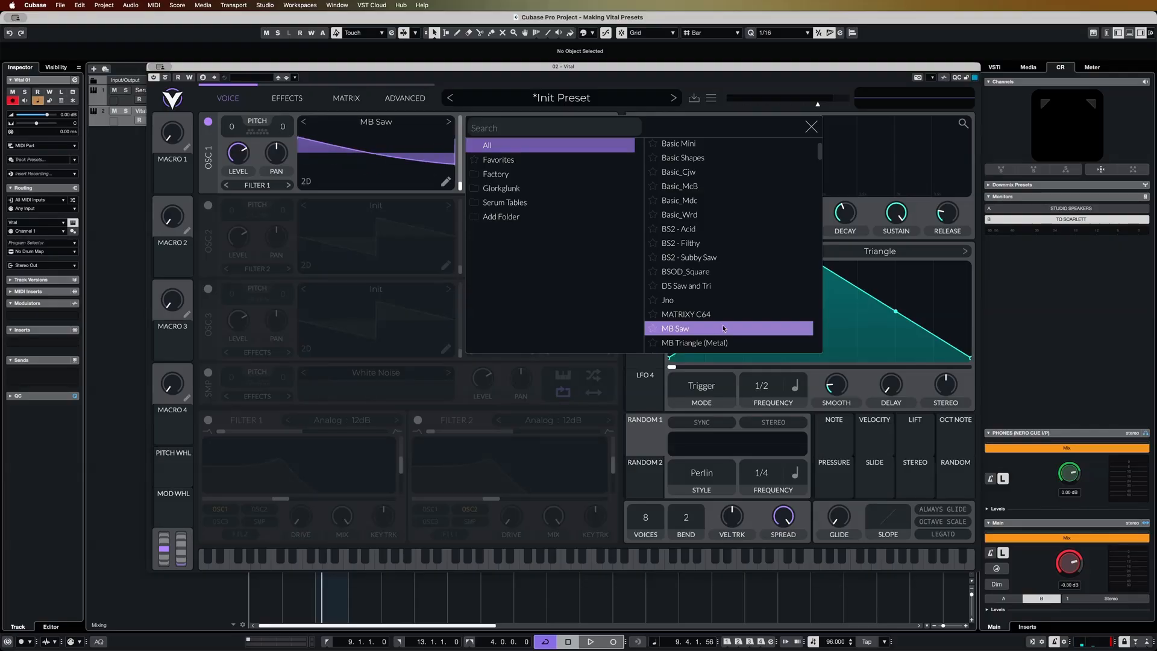
{"action": "left_click", "coordinate": [812, 127]}
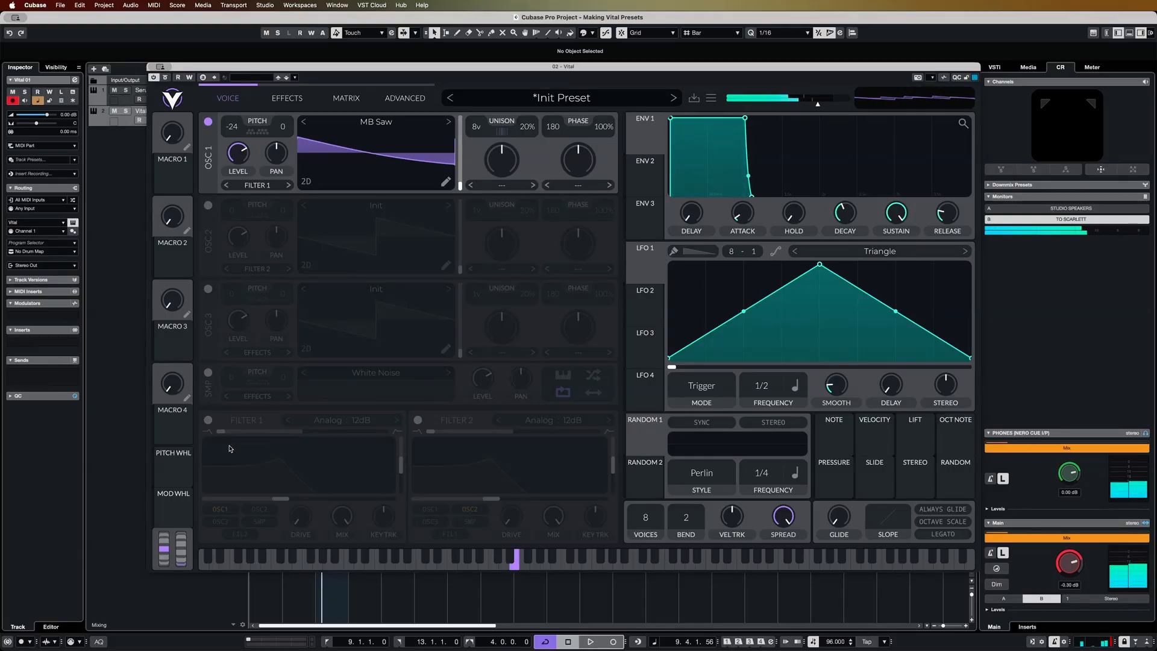
- Set up Filter 1 as an active Analog 24dB filter with minimum resonance and a slightly raised cutoff
{"action": "left_click", "coordinate": [207, 419]}
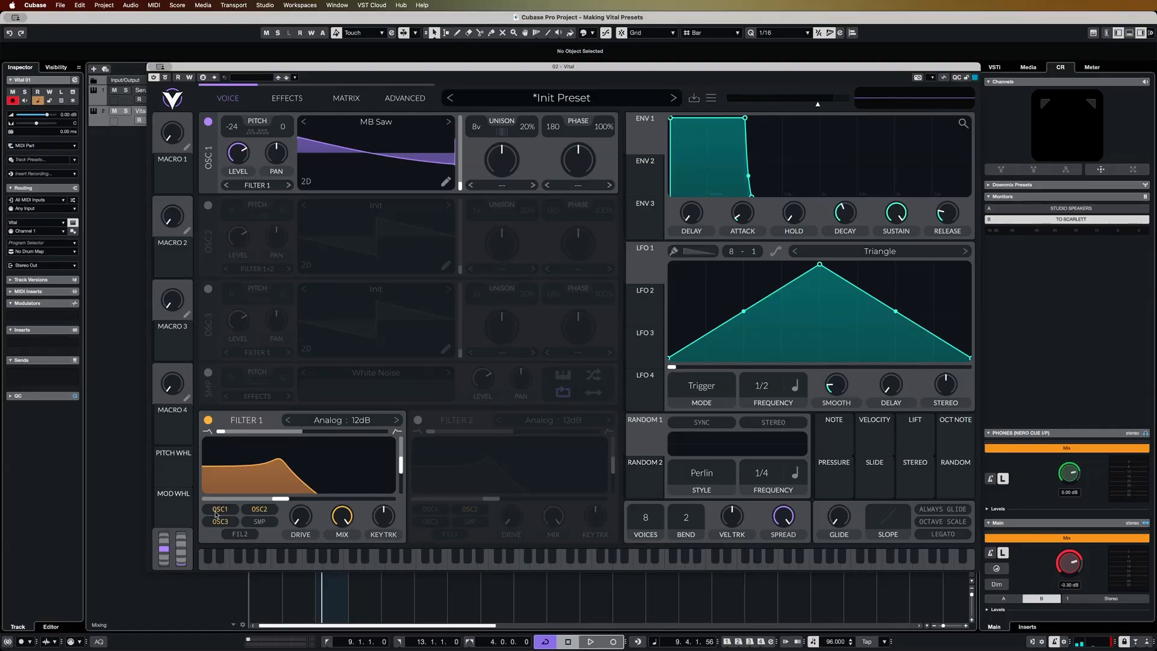
{"action": "left_click_drag", "start_coordinate": [399, 468], "coordinate": [400, 489]}
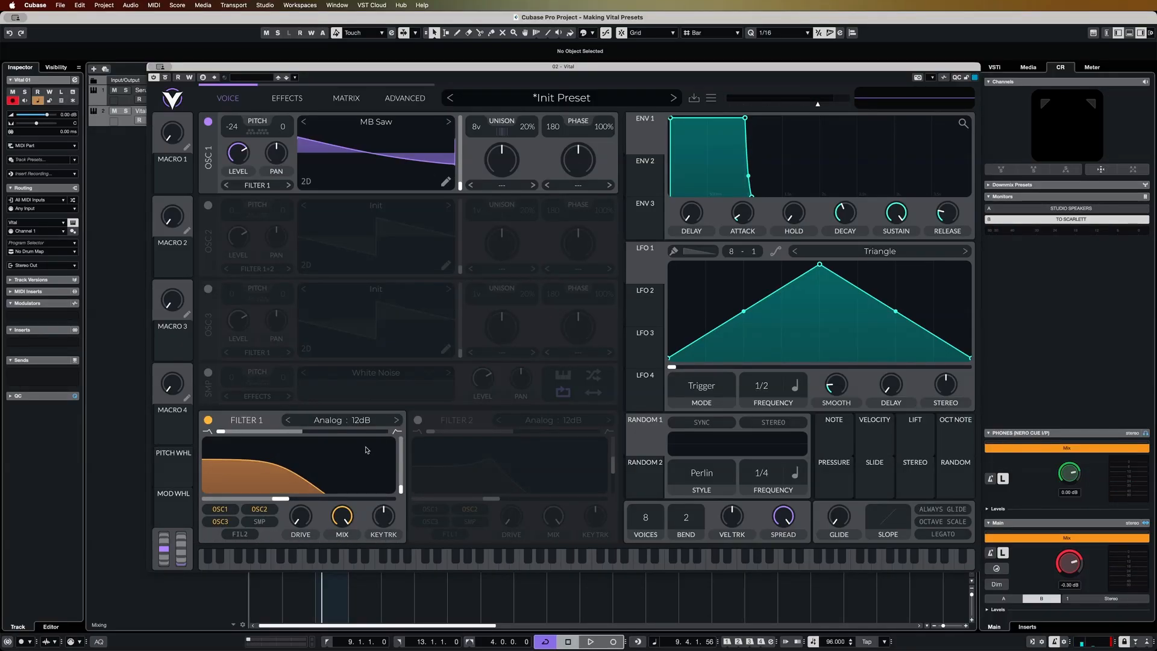
{"action": "left_click", "coordinate": [361, 420]}
{"action": "left_click", "coordinate": [527, 437]}
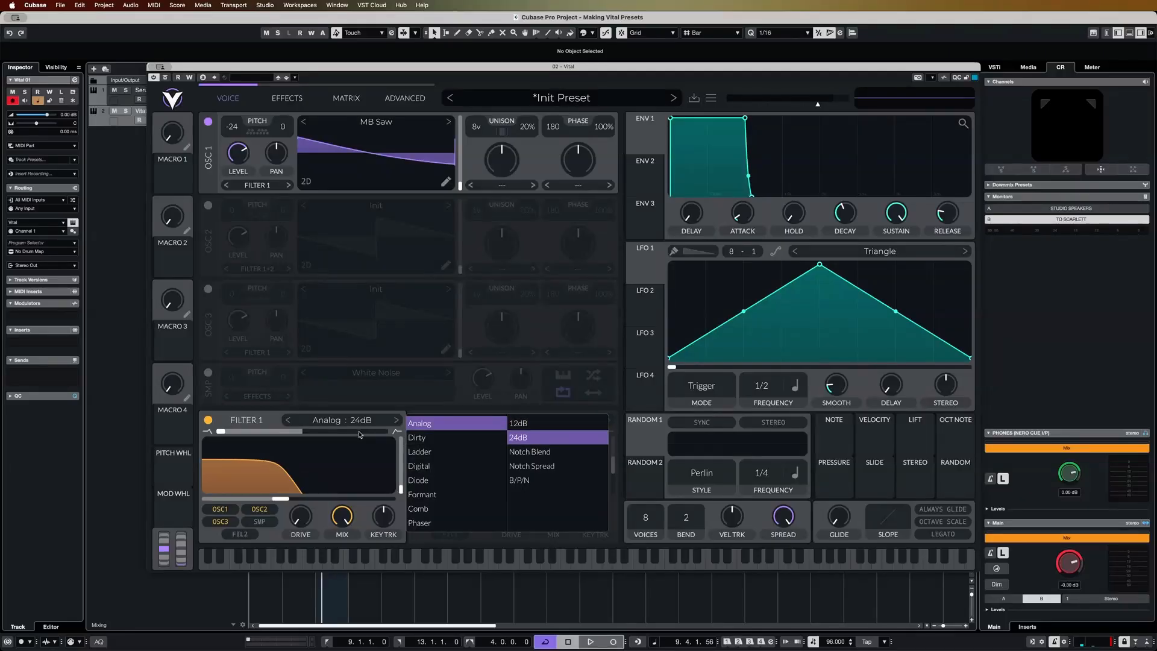
{"action": "left_click", "coordinate": [404, 496]}
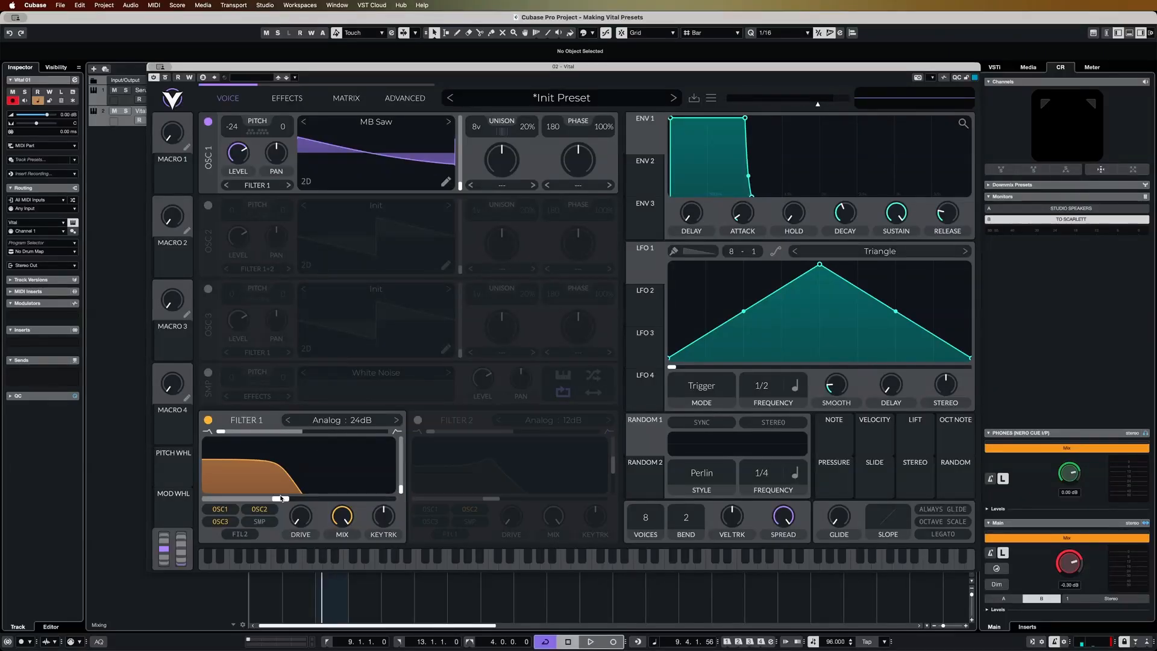
{"action": "left_click_drag", "start_coordinate": [281, 498], "coordinate": [291, 502]}
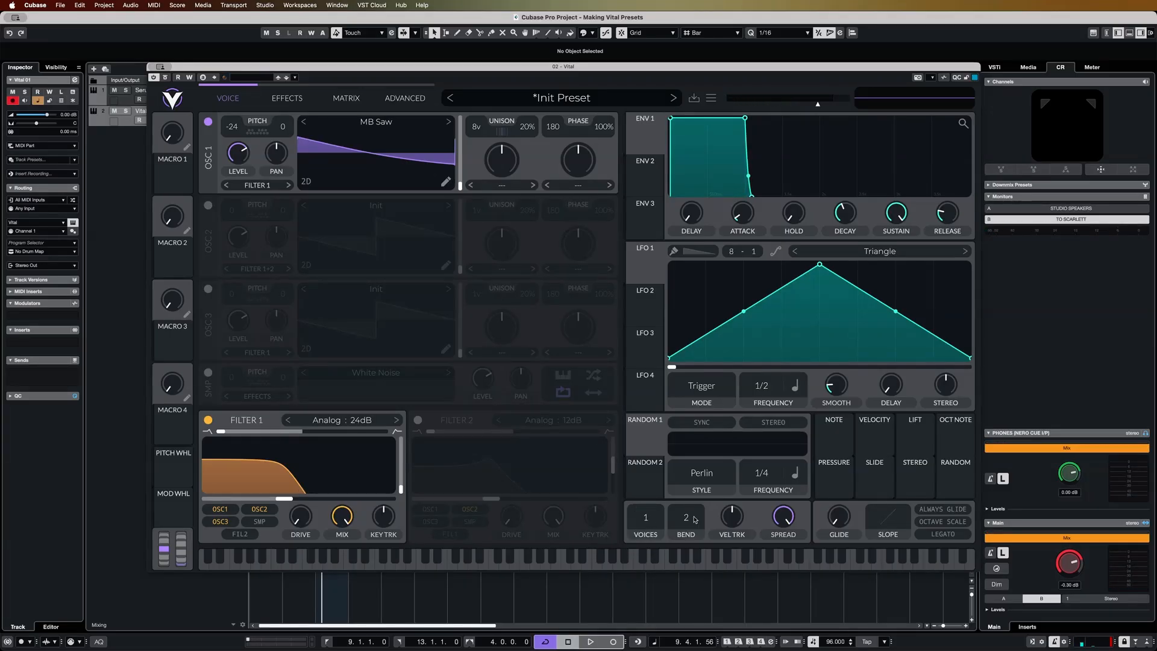
- Add a small amount of glide and assign LFO 1 to oscillator 1's wavetable position
{"action": "left_click_drag", "start_coordinate": [848, 521], "coordinate": [845, 518]}
{"action": "left_click_drag", "start_coordinate": [644, 265], "coordinate": [462, 187]}
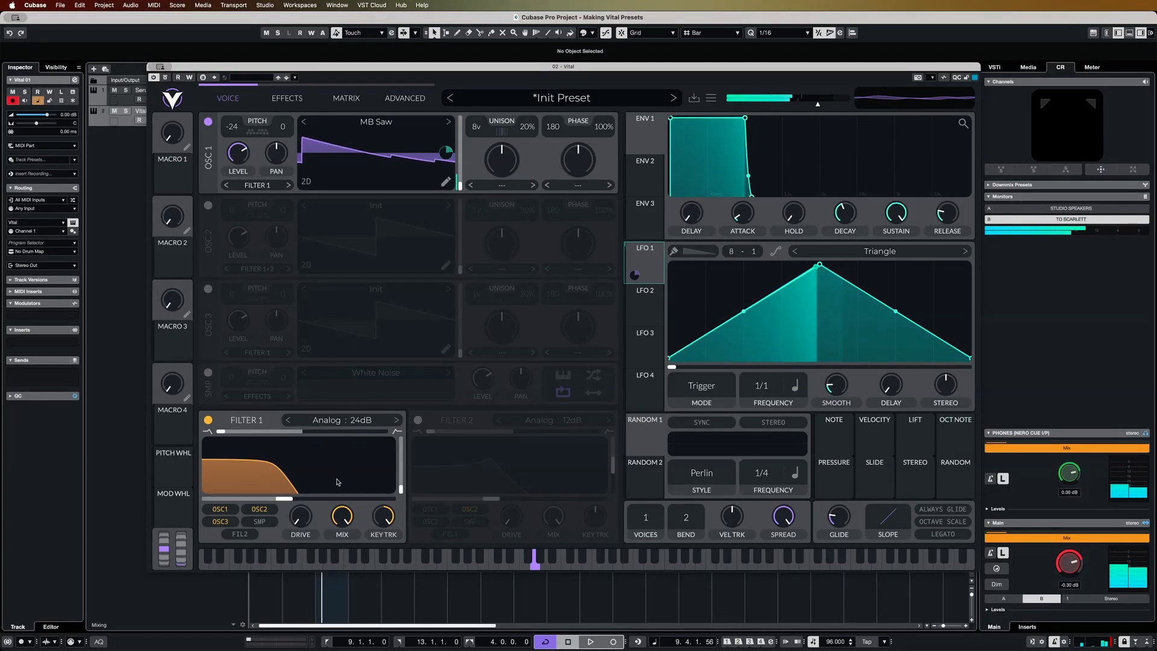
- Raise the Filter 1 cutoff slightly further to open up the sound
{"action": "left_click_drag", "start_coordinate": [286, 500], "coordinate": [304, 504]}
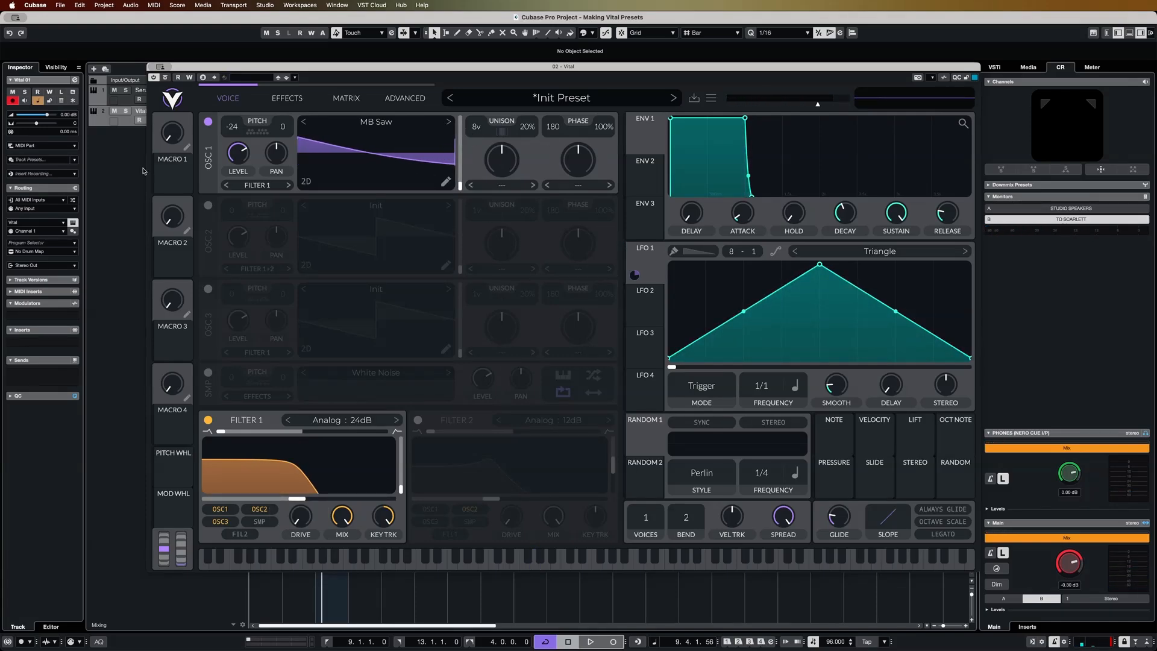
- Turn on oscillator 2 with the Basic_Cjw wavetable and switch off oscillator 1 to hear it alone
{"action": "left_click", "coordinate": [208, 206]}
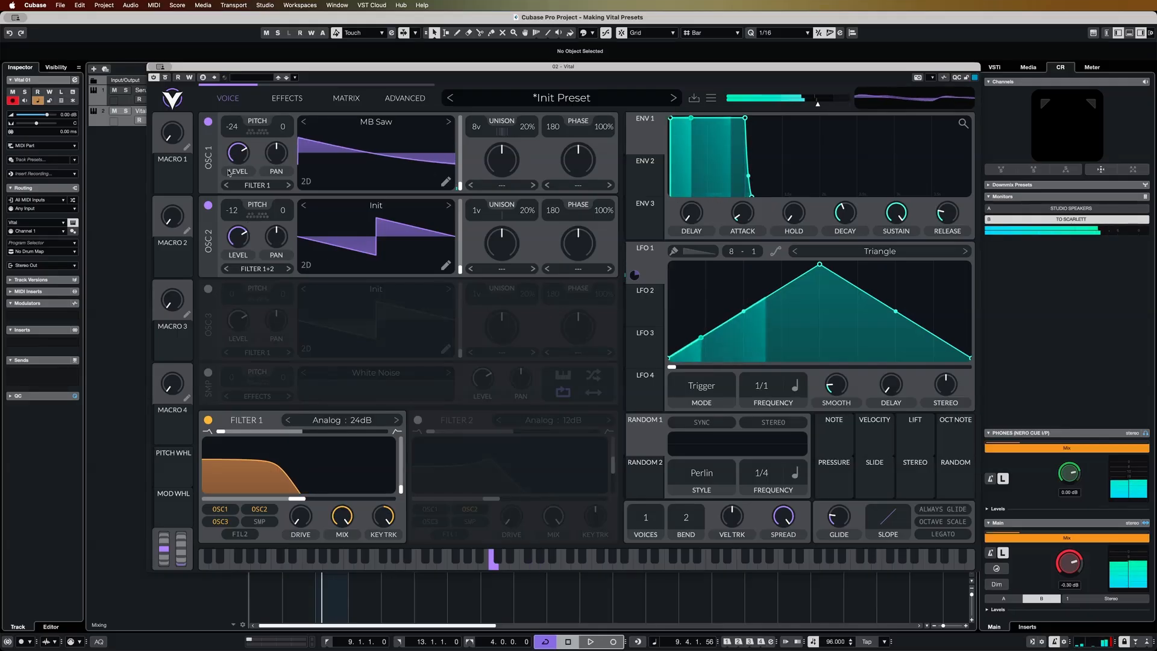
{"action": "left_click", "coordinate": [208, 121]}
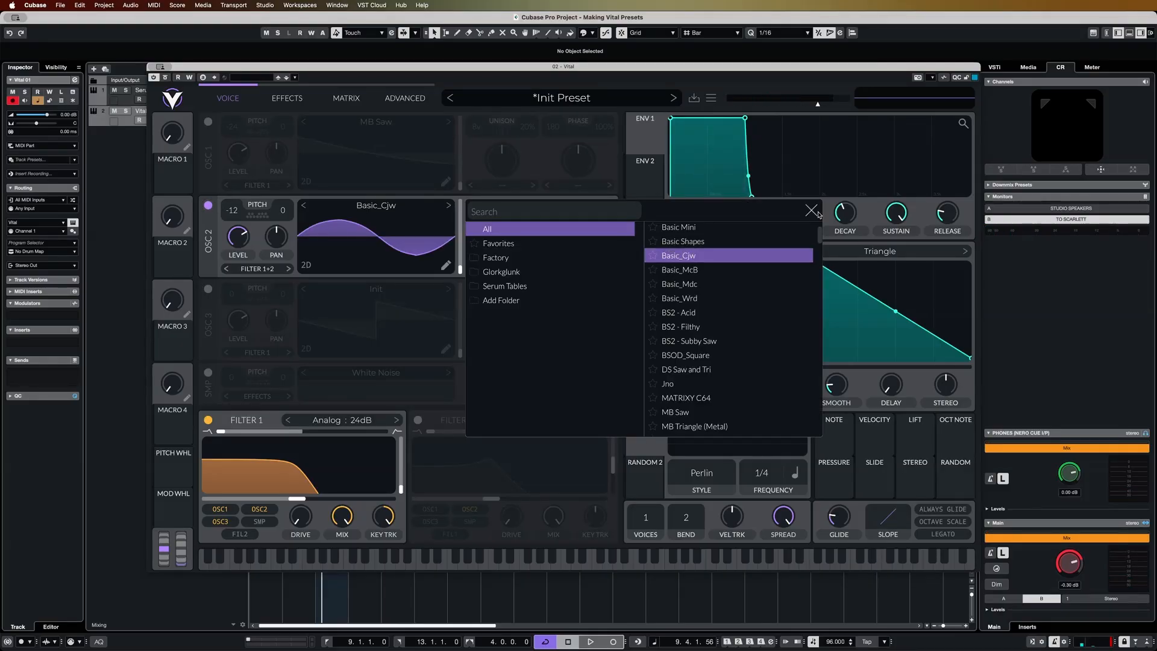
{"action": "left_click", "coordinate": [815, 212]}
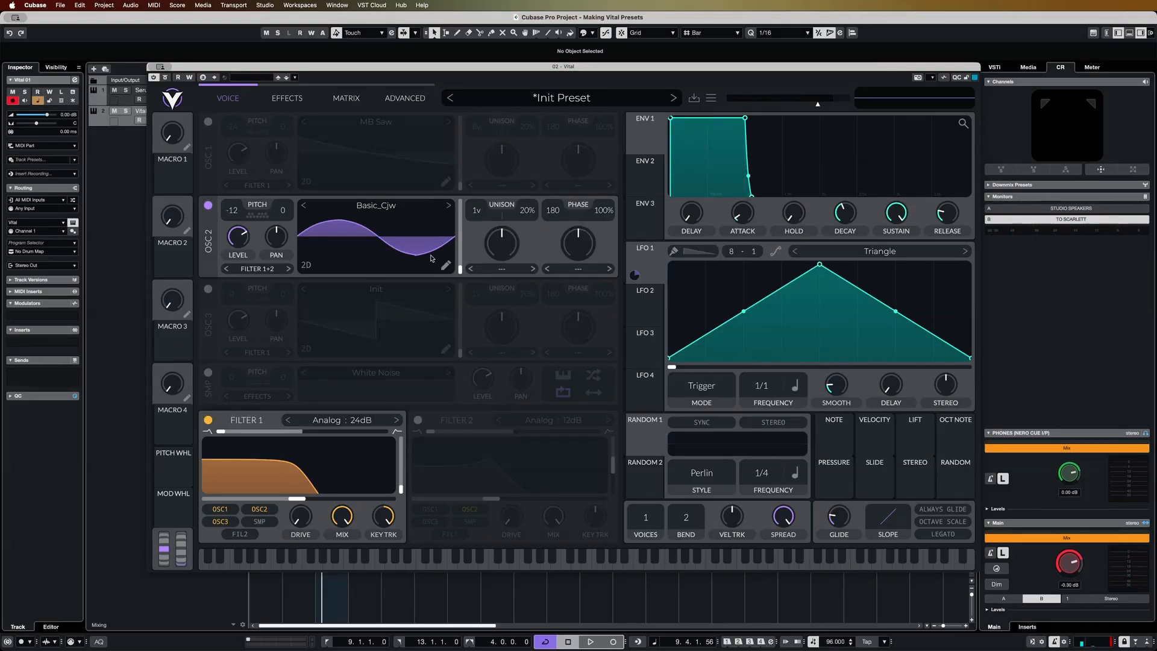
- Move oscillator 2's wavetable position to about the middle and set its unison to 5 voices with 10% detune
{"action": "left_click_drag", "start_coordinate": [461, 269], "coordinate": [464, 235]}
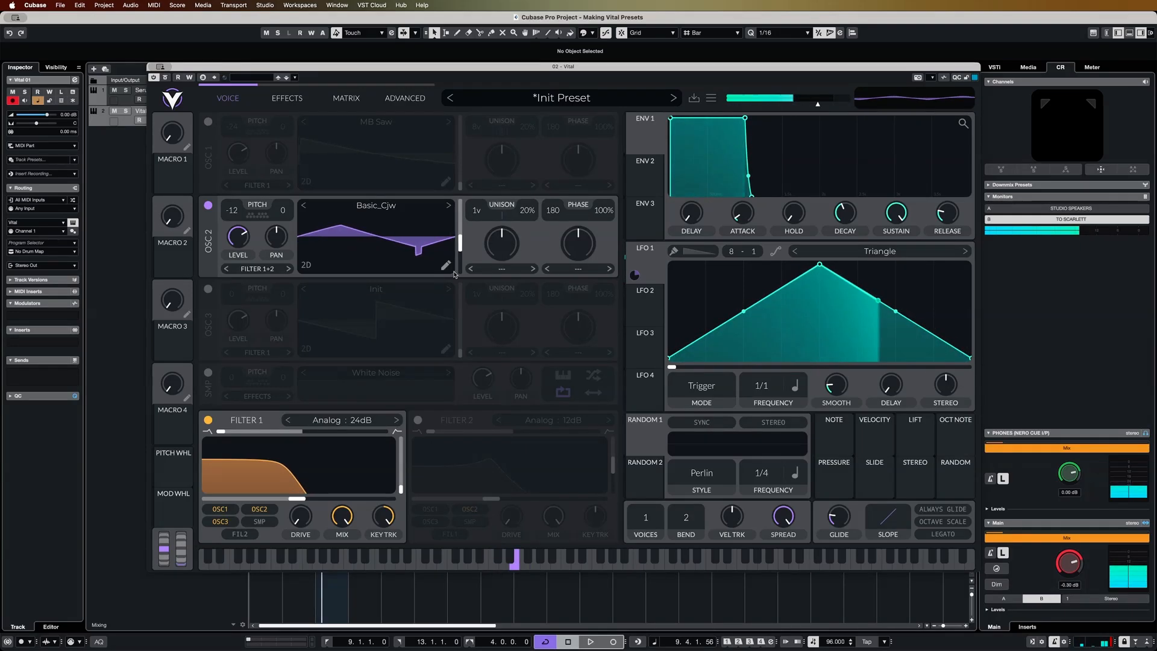
{"action": "left_click_drag", "start_coordinate": [479, 214], "coordinate": [479, 211]}
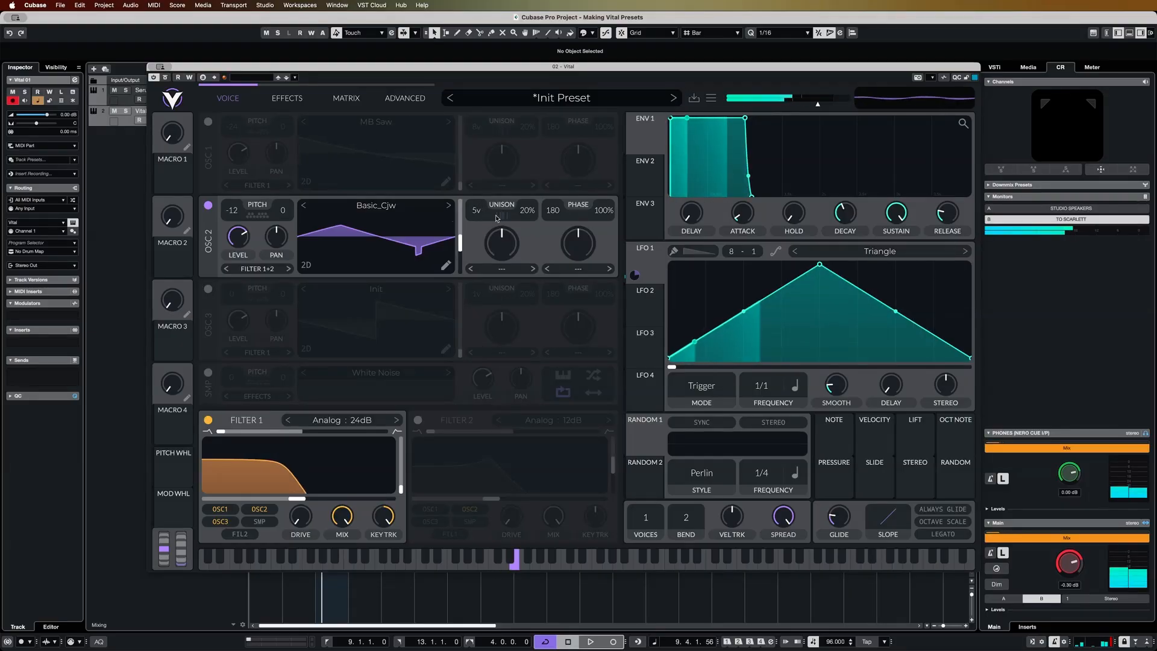
{"action": "left_click_drag", "start_coordinate": [528, 210], "coordinate": [530, 217]}
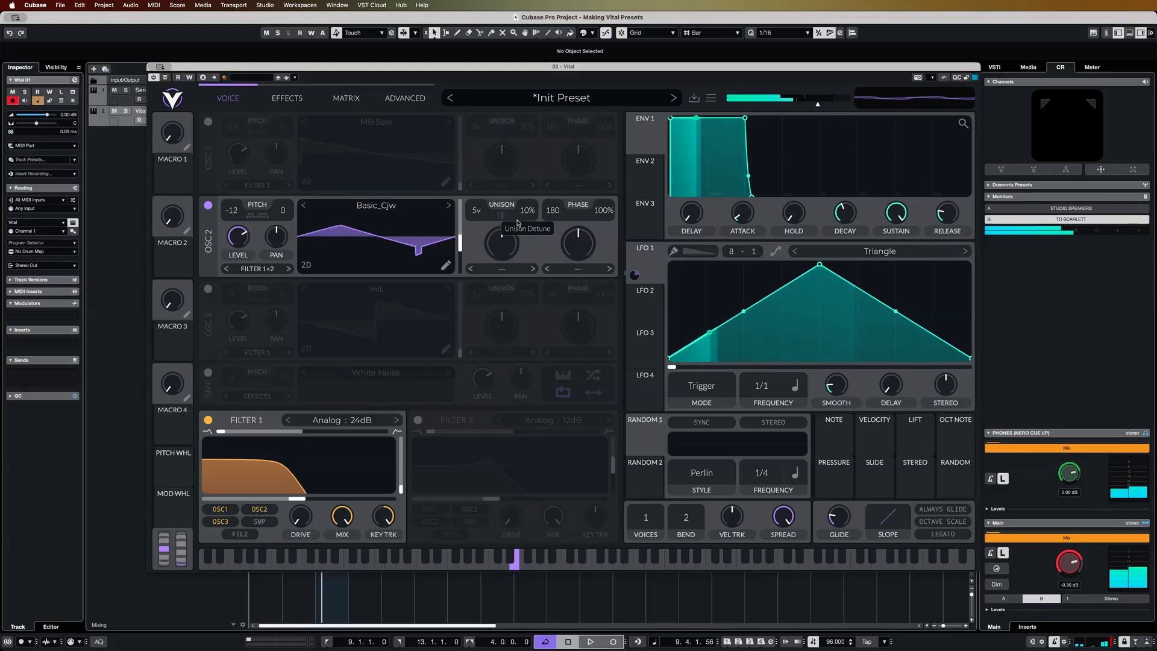
- Assign LFO 1 to oscillator 2's wavetable position and adjust the modulation amount
{"action": "left_click_drag", "start_coordinate": [635, 275], "coordinate": [587, 260]}
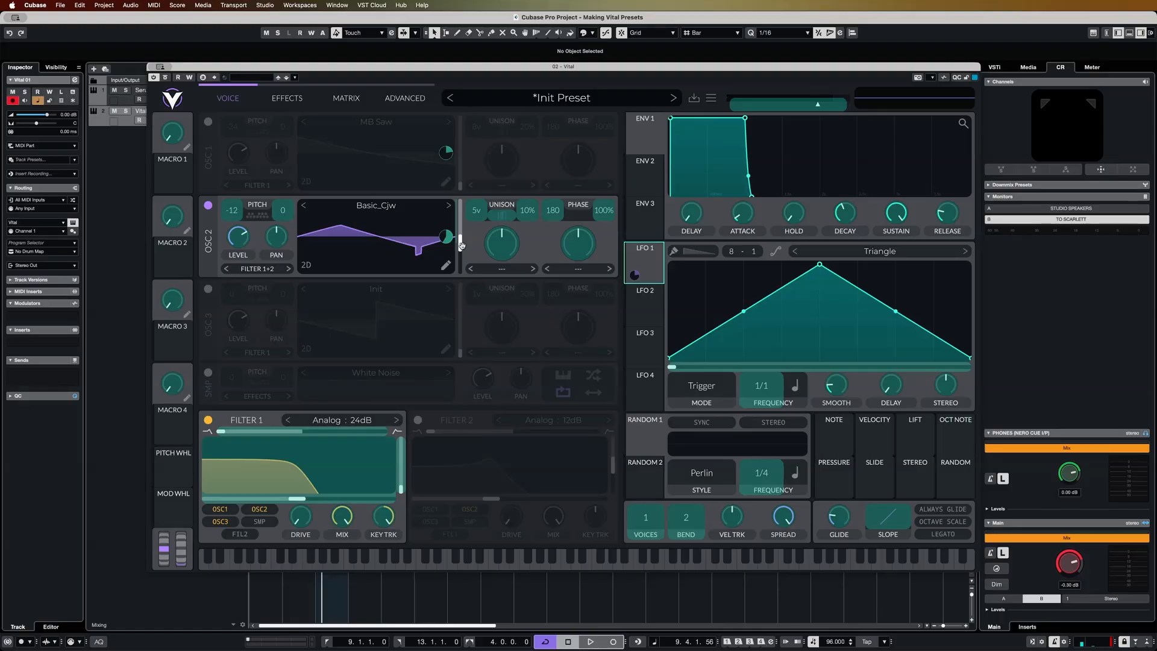
{"action": "left_click_drag", "start_coordinate": [460, 244], "coordinate": [461, 244]}
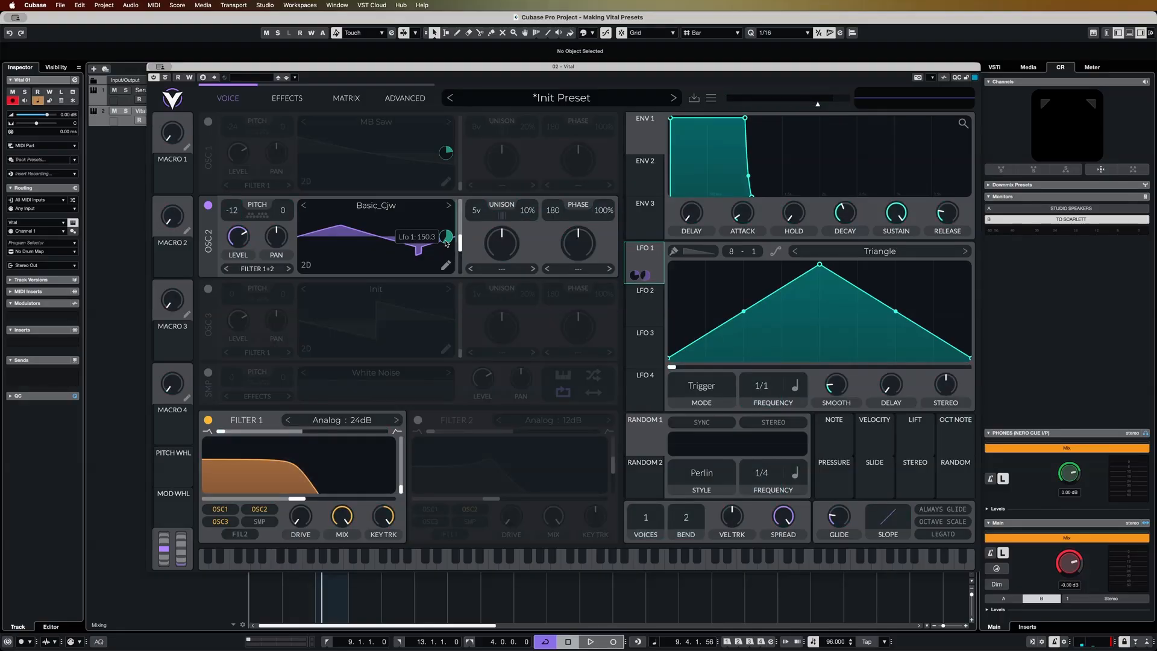
{"action": "left_click_drag", "start_coordinate": [445, 236], "coordinate": [446, 244]}
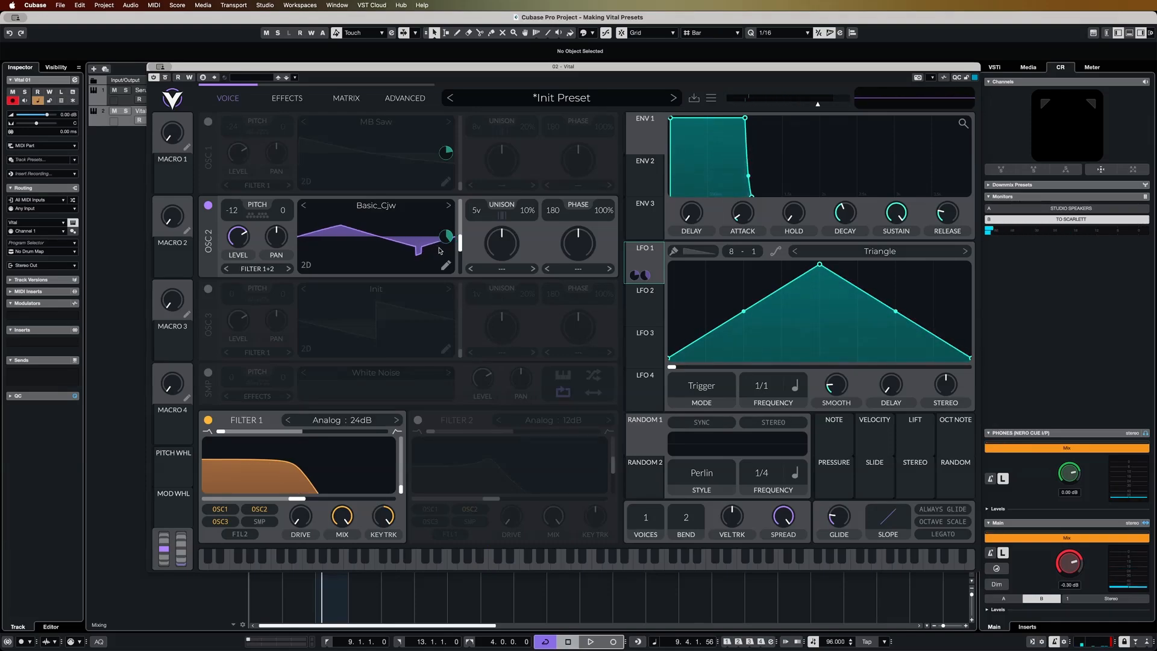
- Switch oscillator 1 back on and enable oscillator 3 with the Basic Shapes wavetable
{"action": "left_click", "coordinate": [208, 122]}
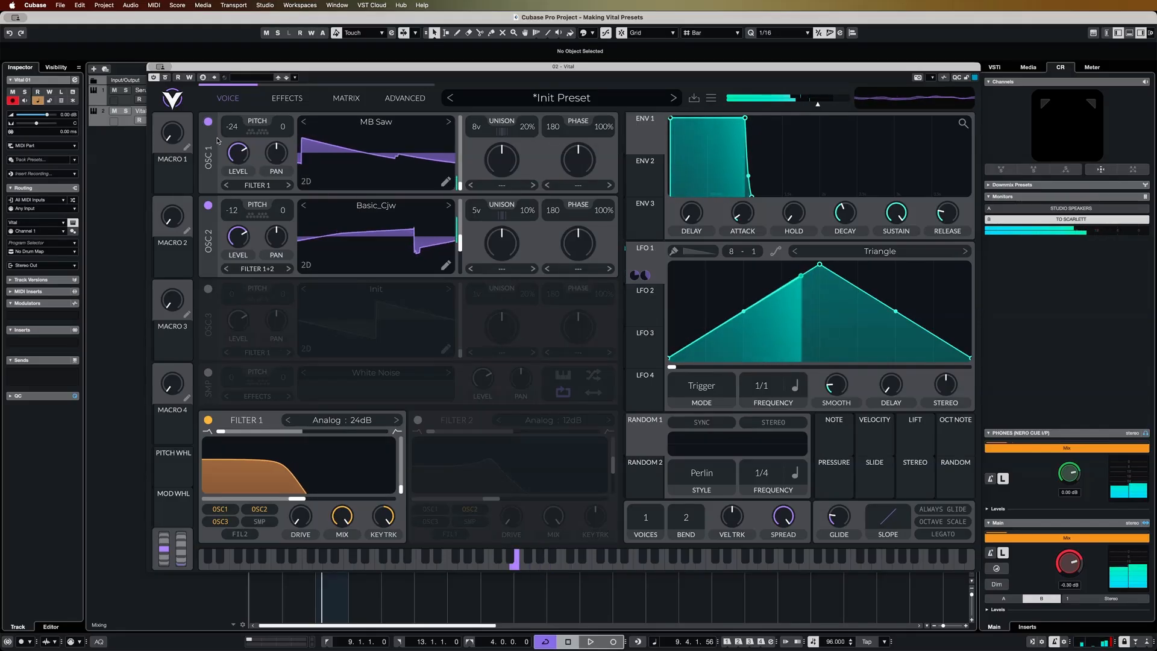
{"action": "left_click", "coordinate": [208, 289]}
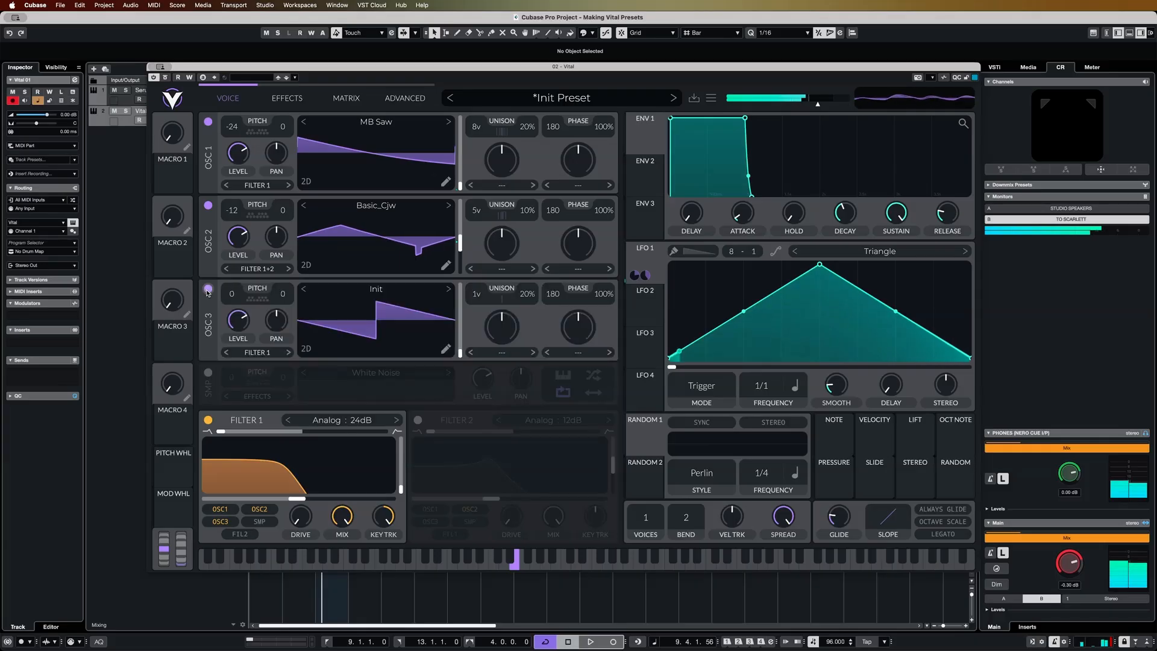
{"action": "left_click", "coordinate": [415, 293]}
{"action": "left_click", "coordinate": [682, 325]}
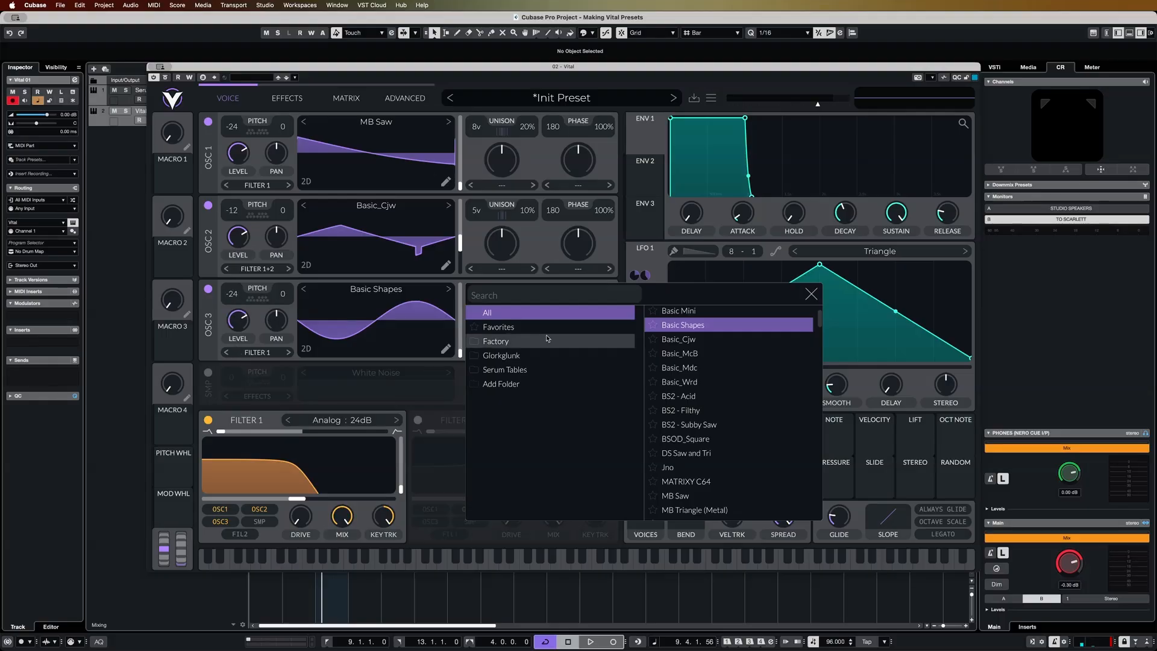
{"action": "left_click", "coordinate": [810, 294]}
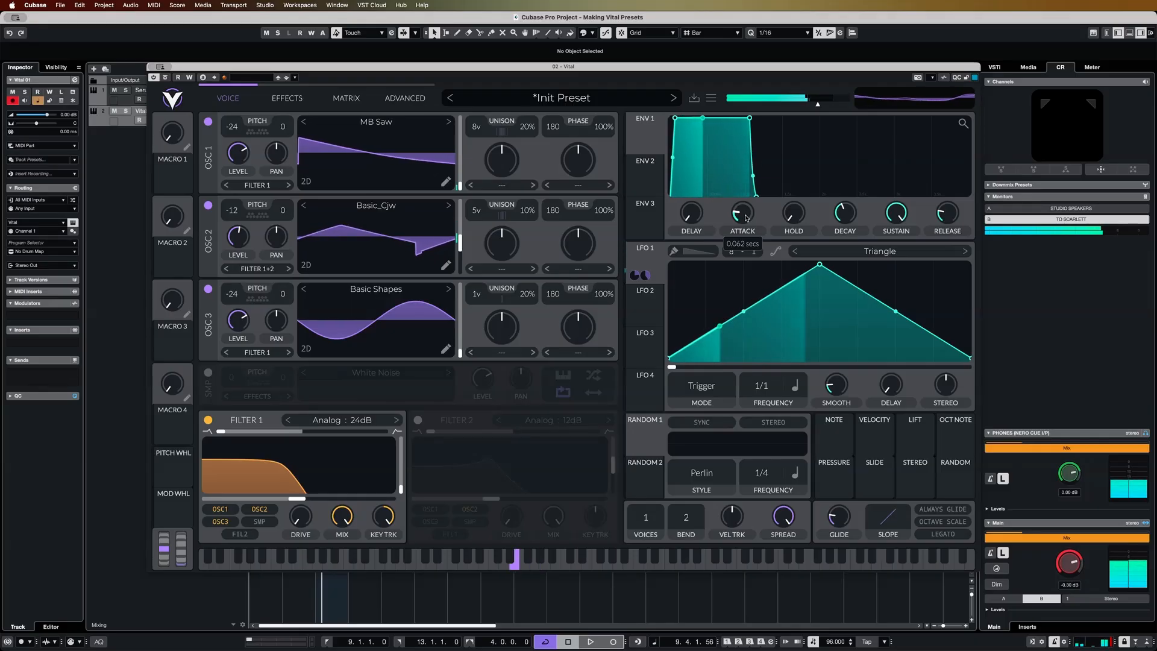
- Lengthen Envelope 1's release slightly and lower the Filter 1 cutoff
{"action": "left_click_drag", "start_coordinate": [944, 226], "coordinate": [944, 222]}
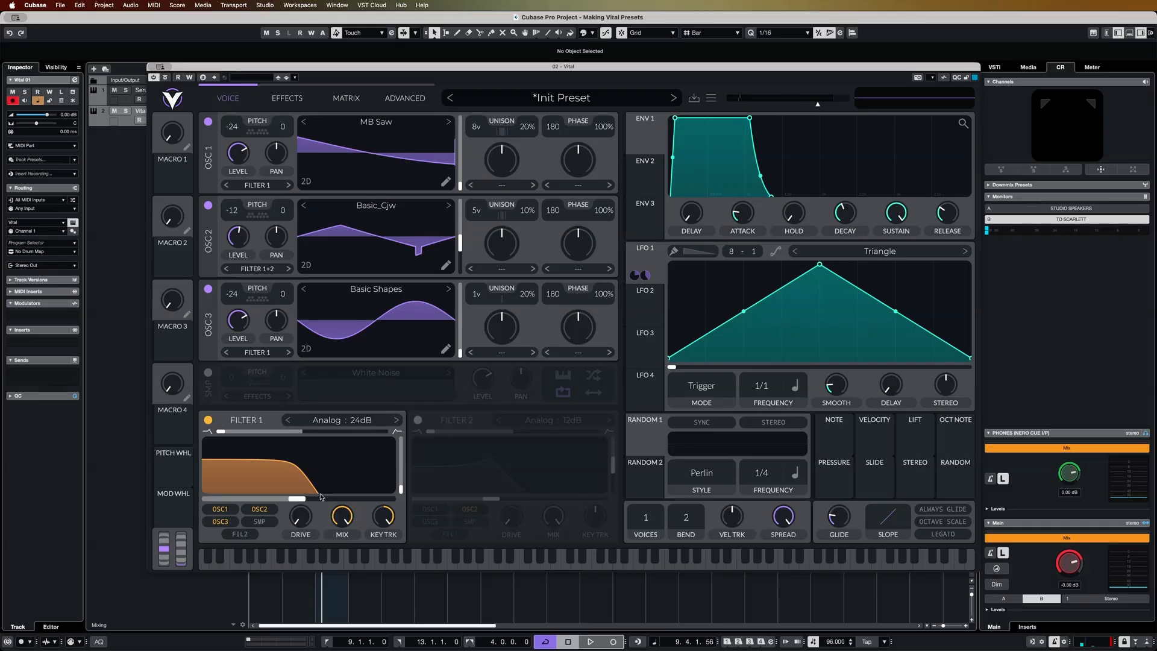
{"action": "left_click_drag", "start_coordinate": [370, 500], "coordinate": [286, 503]}
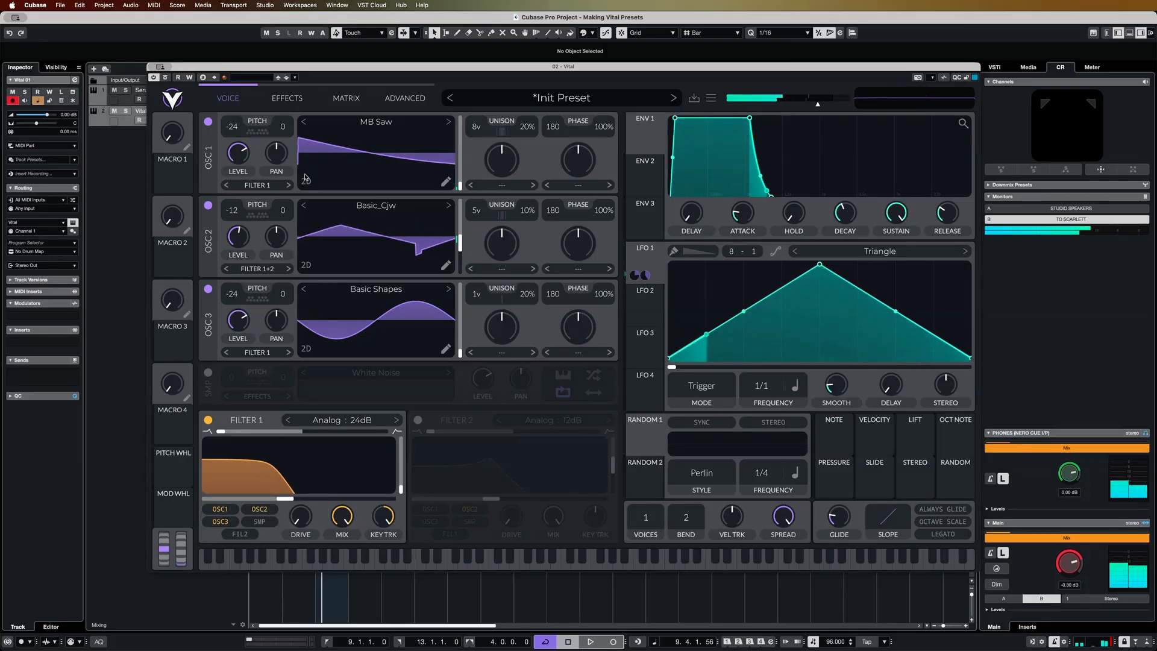
- Enable the Compressor effect in Single Band mode and raise its upper threshold slightly
{"action": "left_click", "coordinate": [288, 98]}
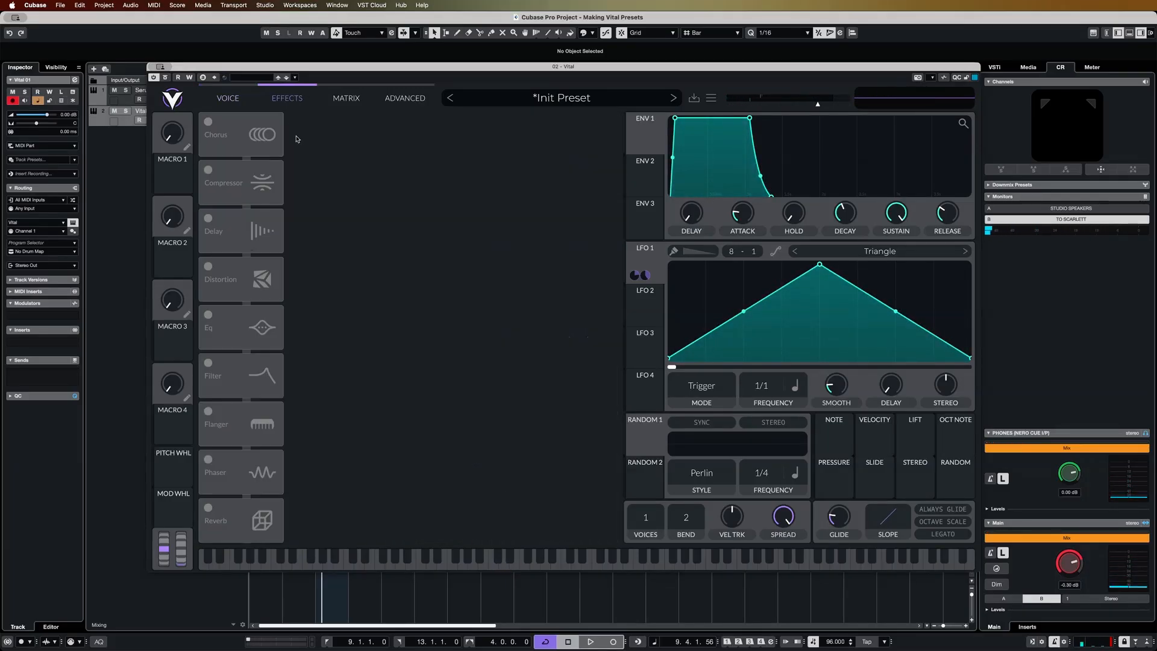
{"action": "left_click", "coordinate": [208, 170]}
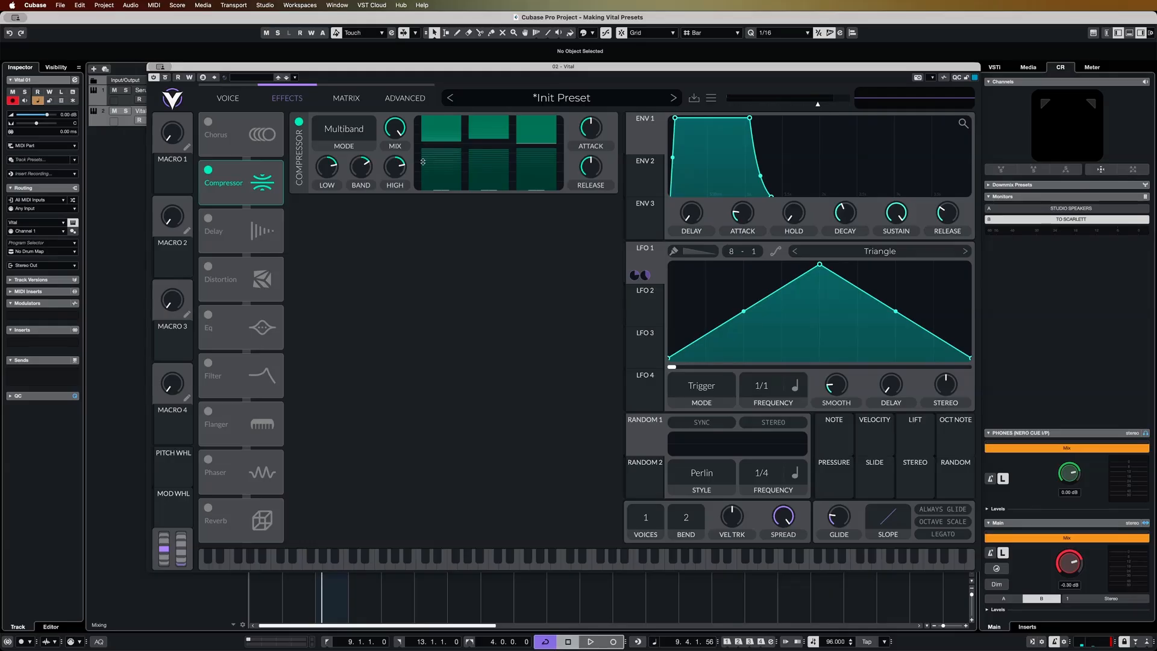
{"action": "left_click", "coordinate": [357, 128]}
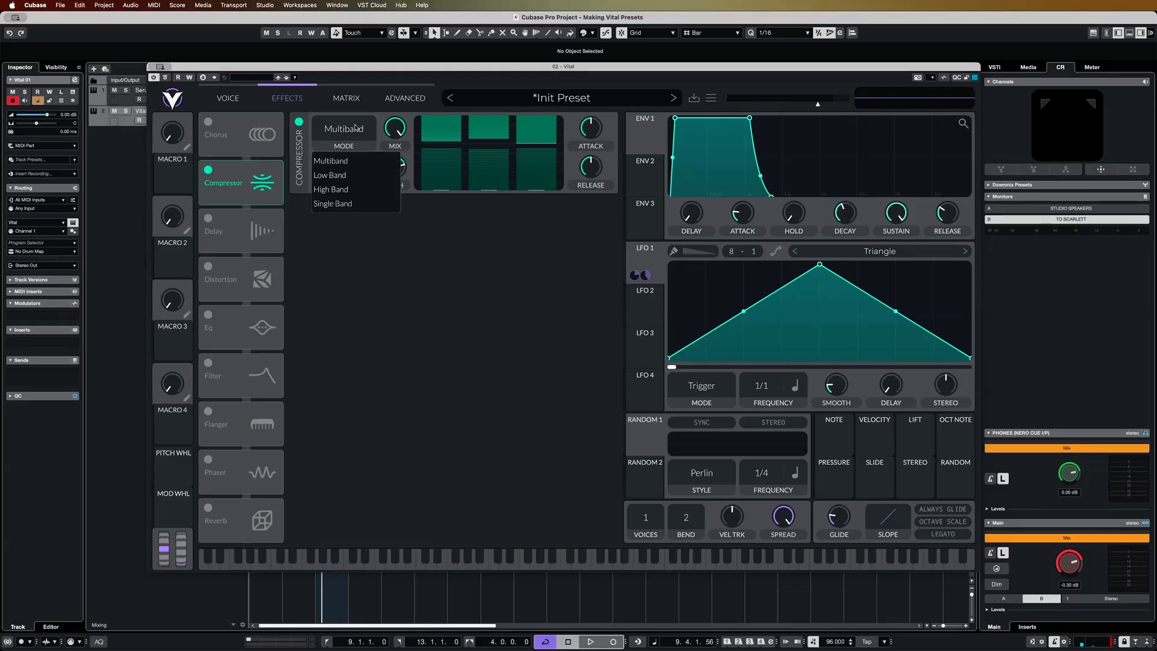
{"action": "left_click", "coordinate": [343, 204]}
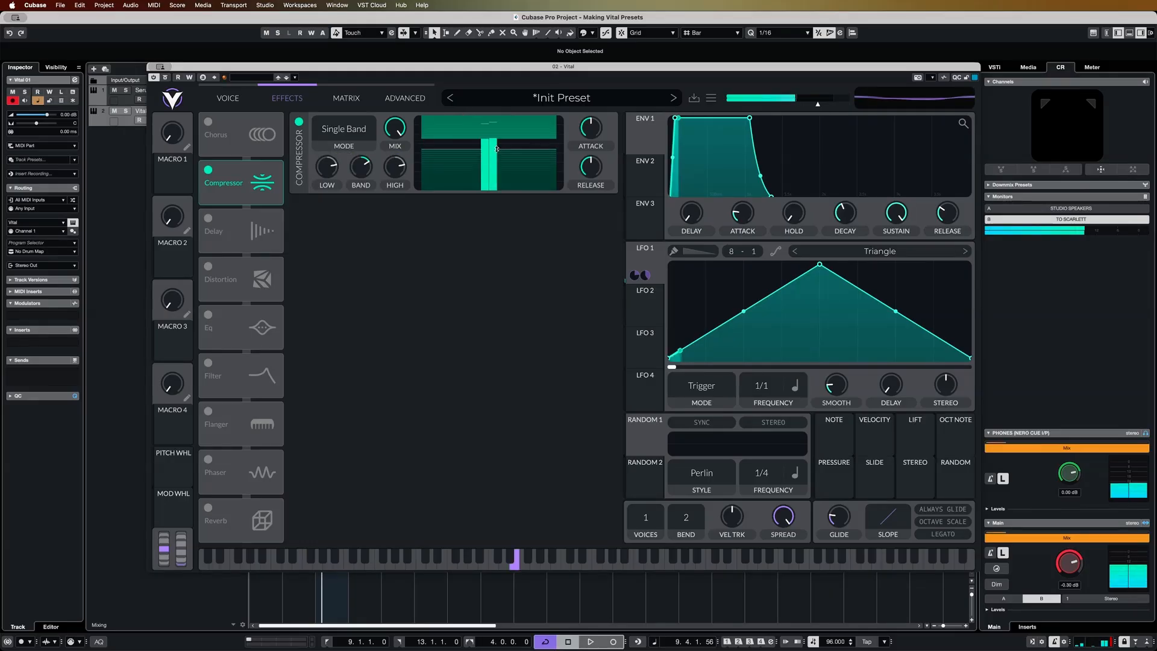
{"action": "mouse_move", "coordinate": [501, 138]}
{"action": "left_mouse_down"}
{"action": "mouse_move", "coordinate": [506, 121]}
{"action": "mouse_move", "coordinate": [505, 131]}
{"action": "left_mouse_up"}
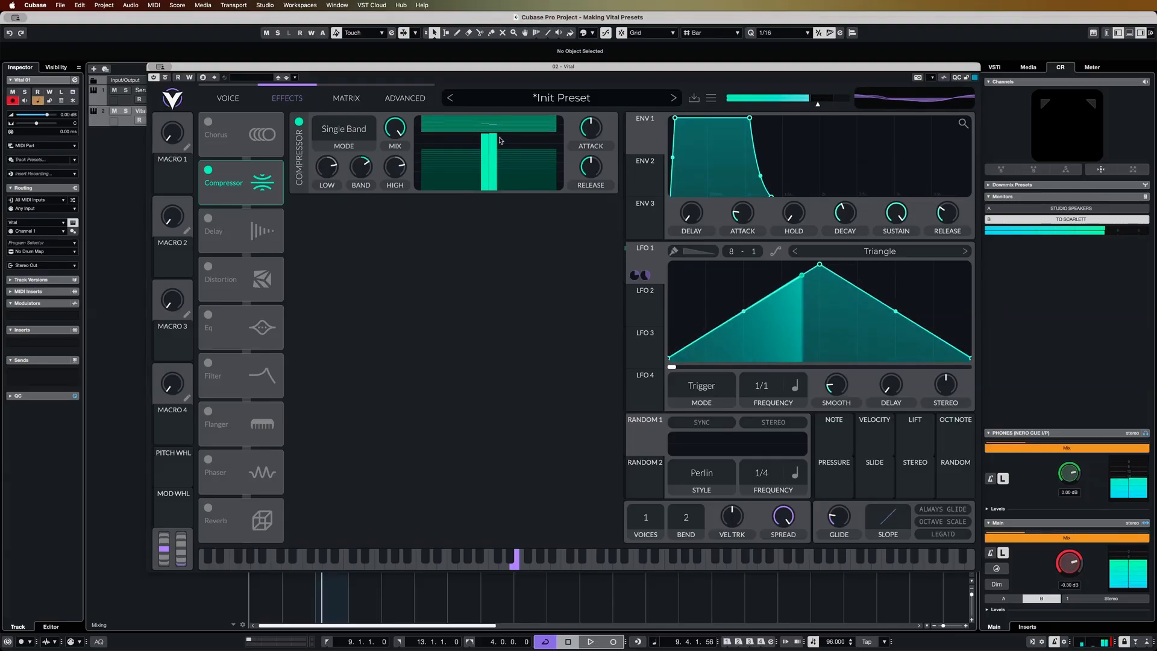